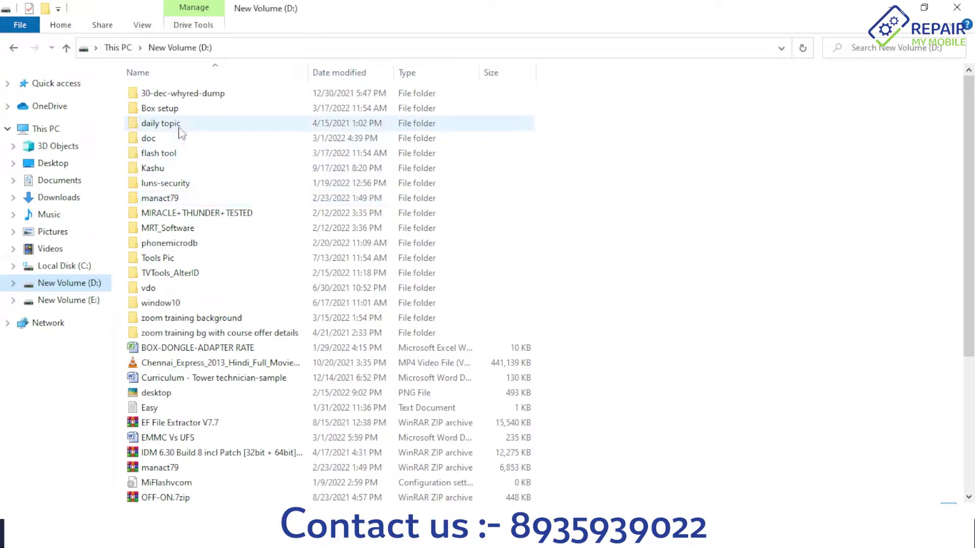
Run the mct_ofp_extractor application from D:\flash tool\mct_ofp_extractor.
double_click(173, 153)
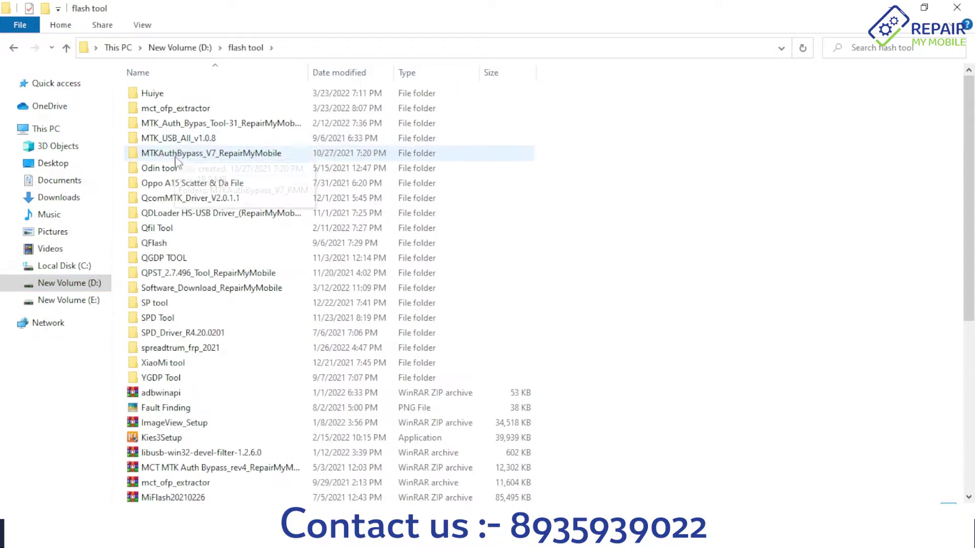
double_click(166, 108)
double_click(168, 102)
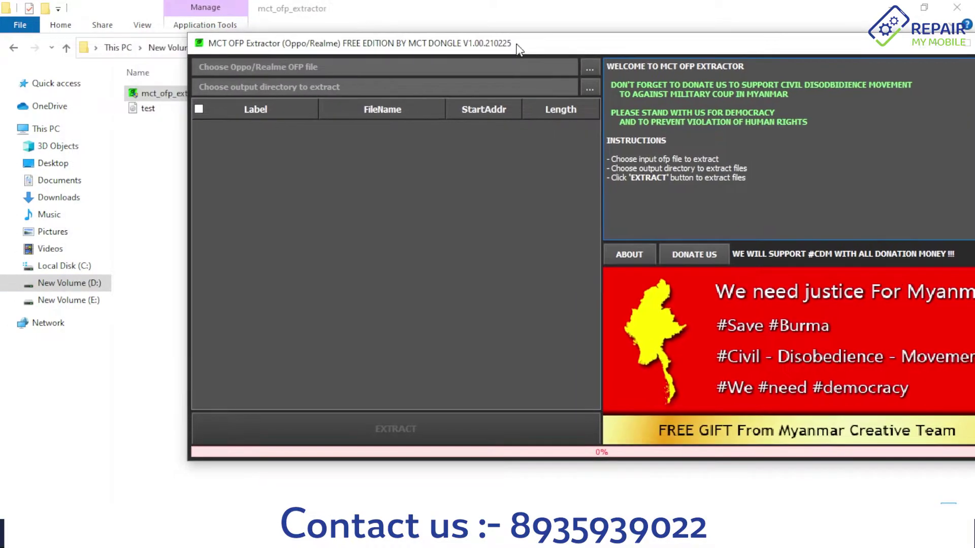
Open E:\Realme\REALME_6_RMX2001export and select the RMX2001 OFP firmware file.
click(83, 301)
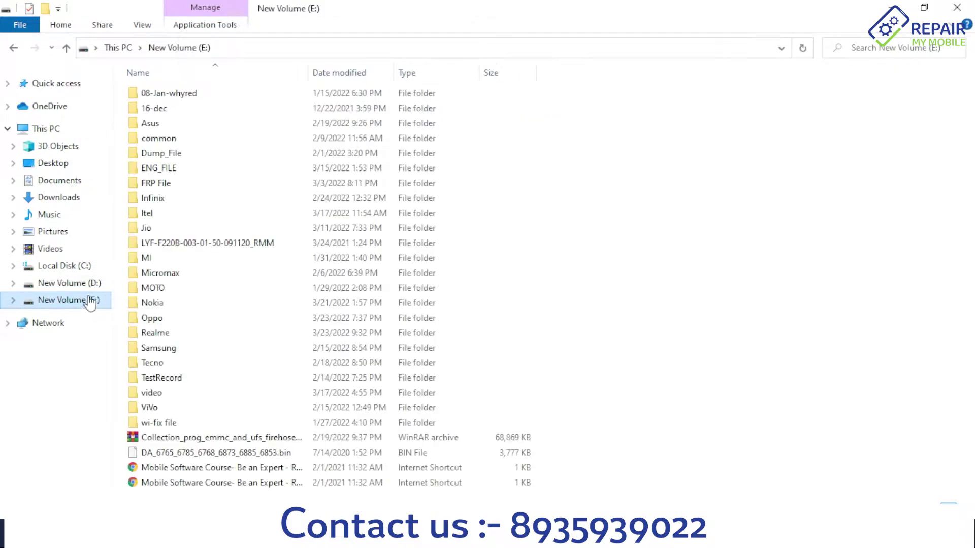
double_click(162, 333)
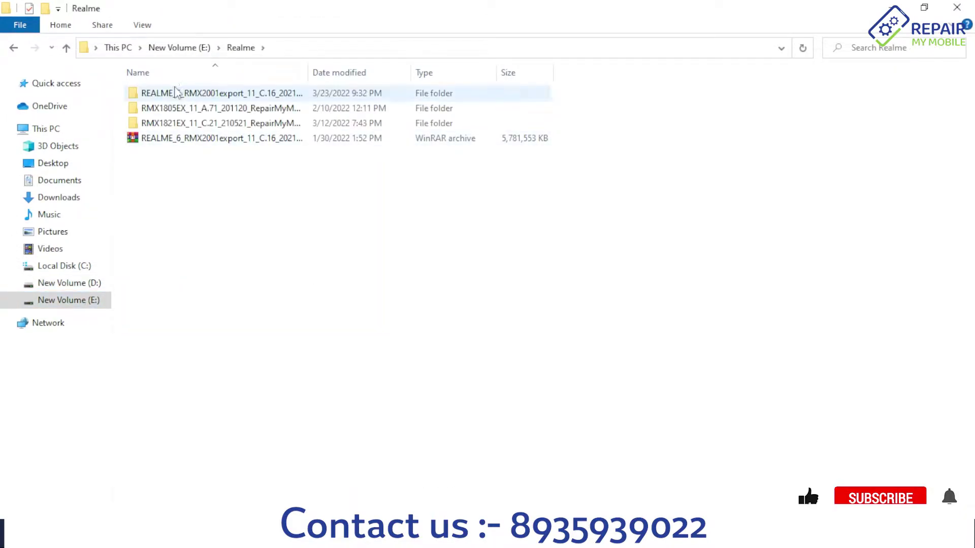
double_click(175, 94)
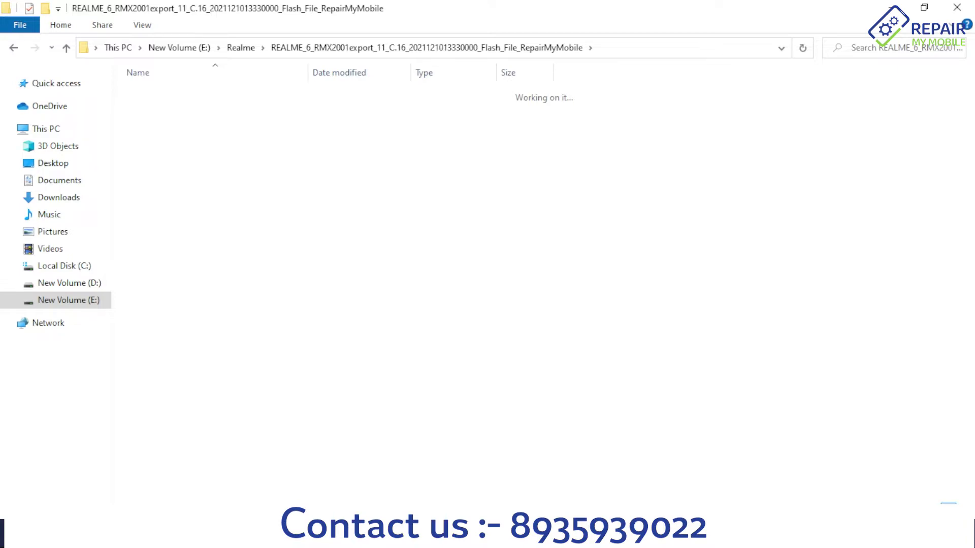
mouse_move(228, 538)
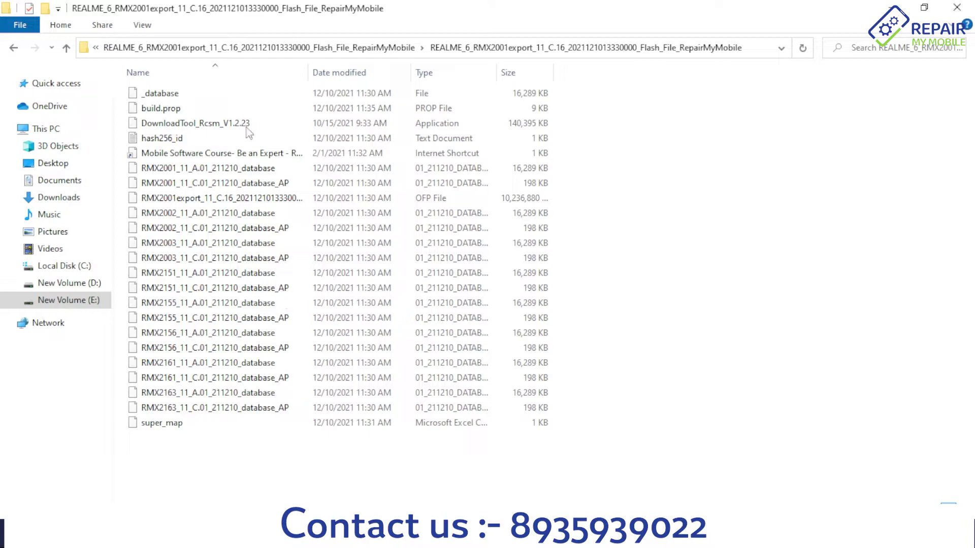
click(199, 126)
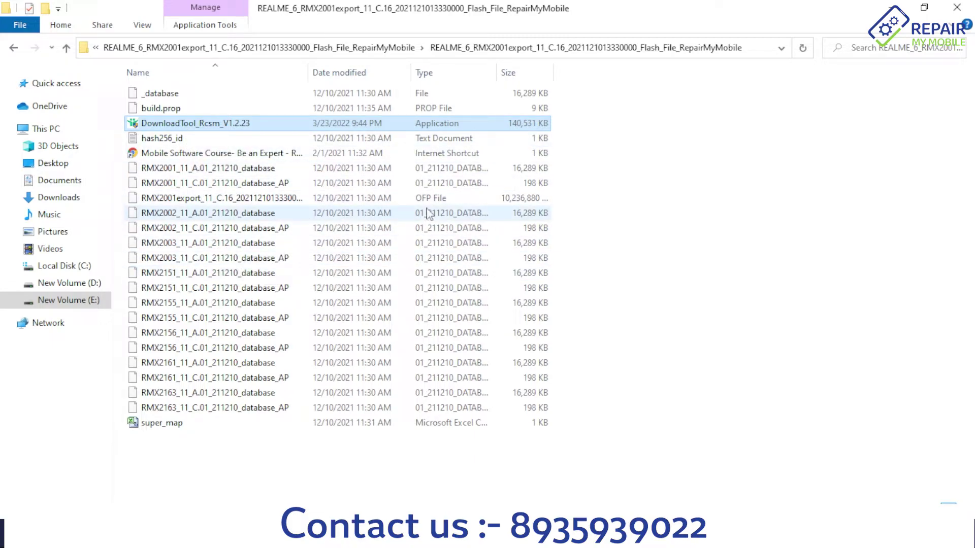
click(407, 200)
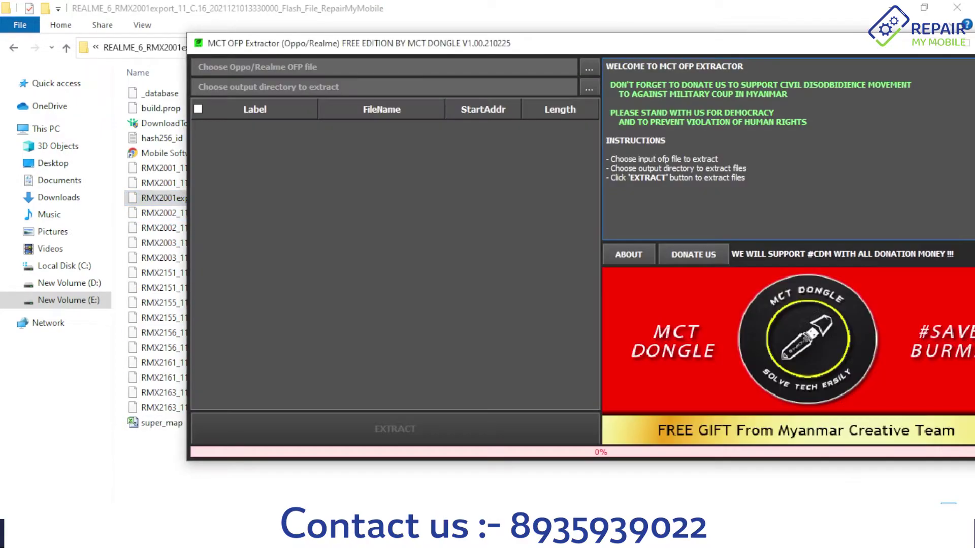
Load the RMX2001 .ofp file from E:\Realme\REALME_6 as the extractor's input file.
click(588, 72)
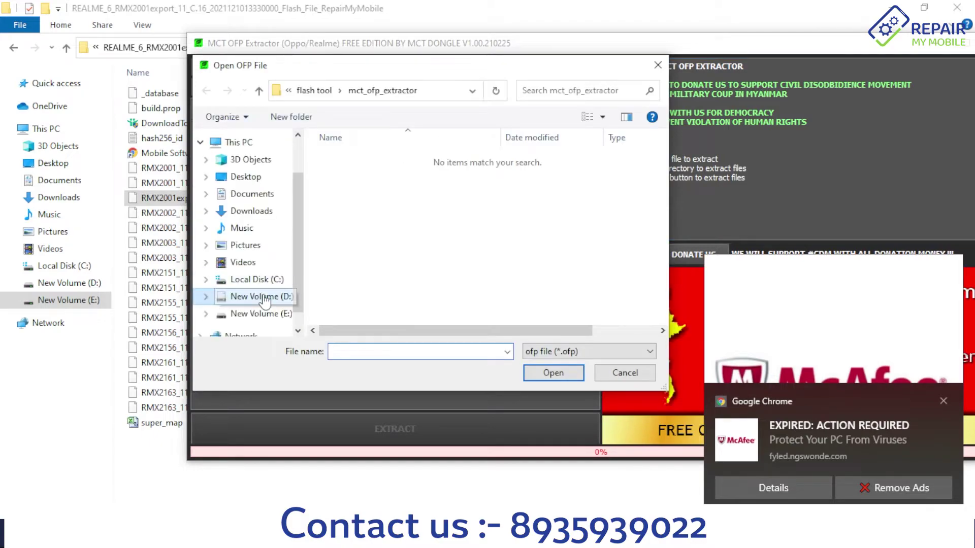
click(253, 313)
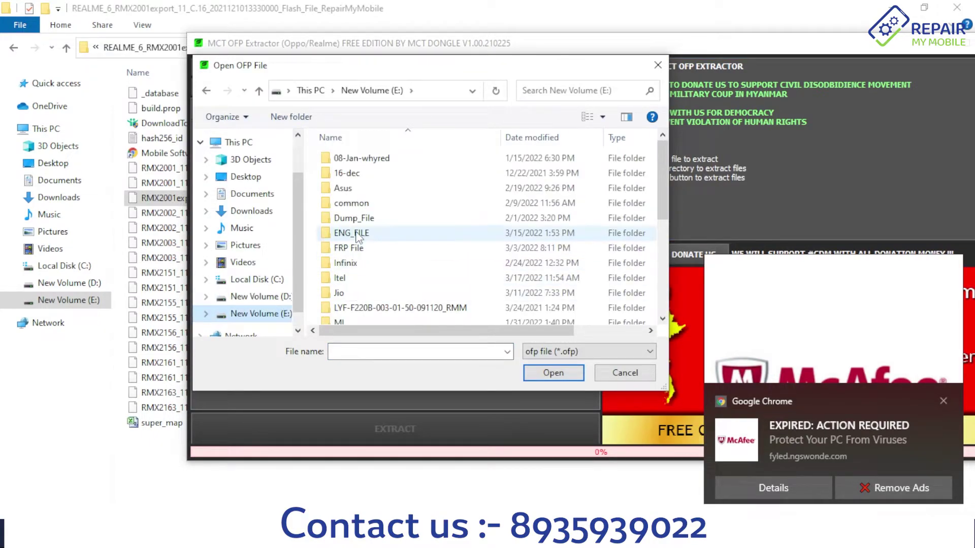
scroll(358, 288, down, 2)
double_click(348, 317)
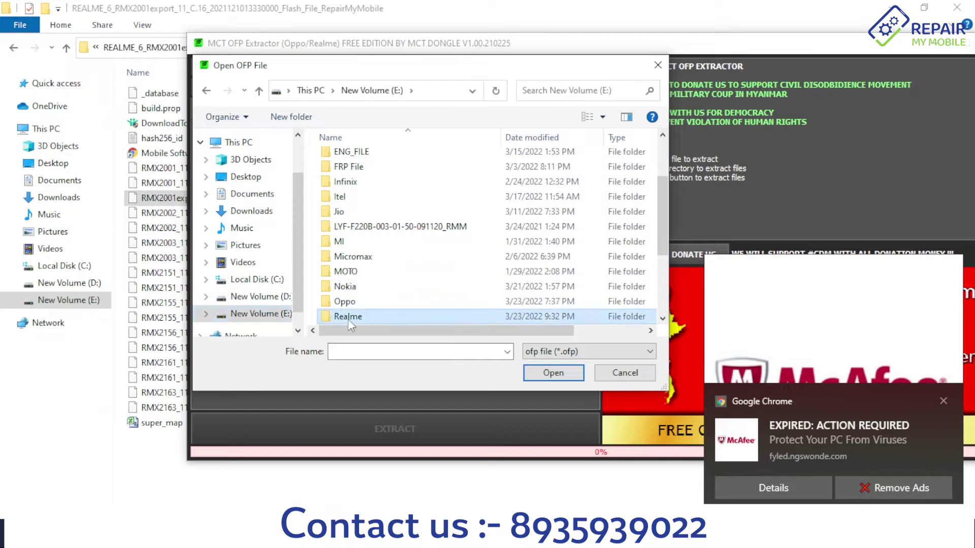
double_click(354, 159)
double_click(354, 162)
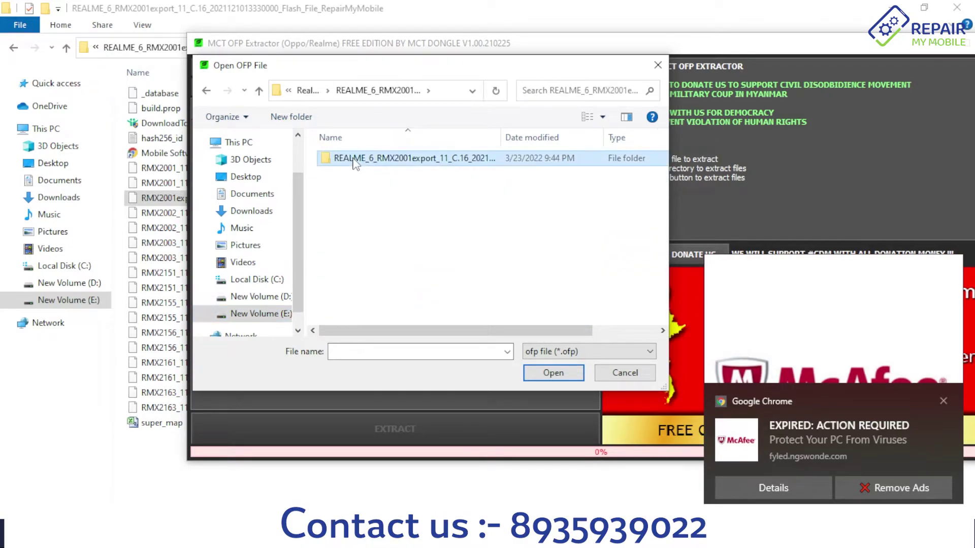
double_click(355, 172)
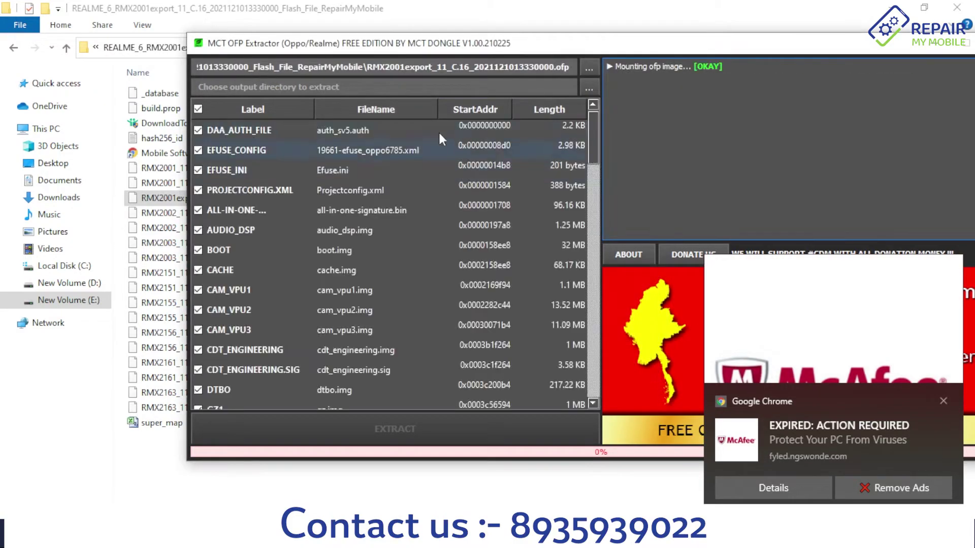
Browse the output directory chooser to the Realme 6 firmware folder on drive E:.
click(587, 87)
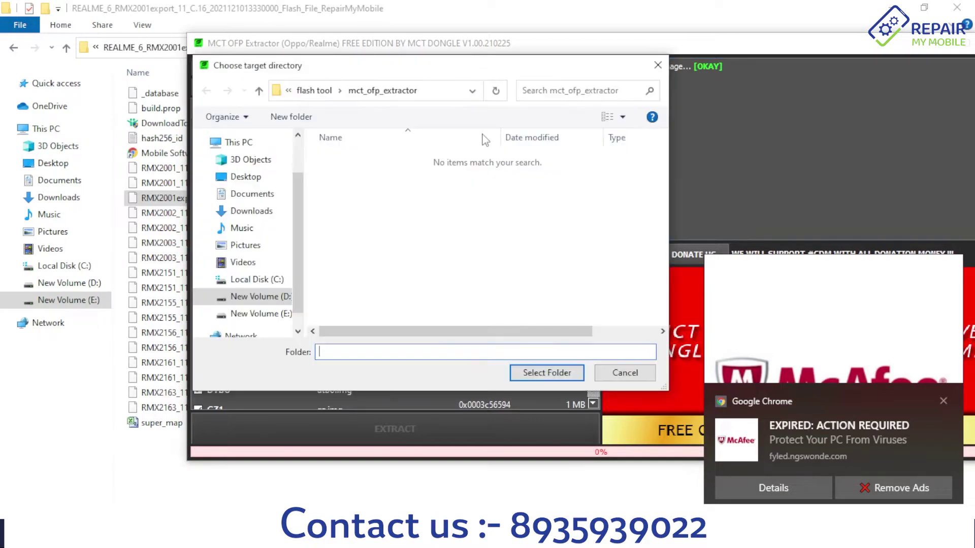
click(260, 314)
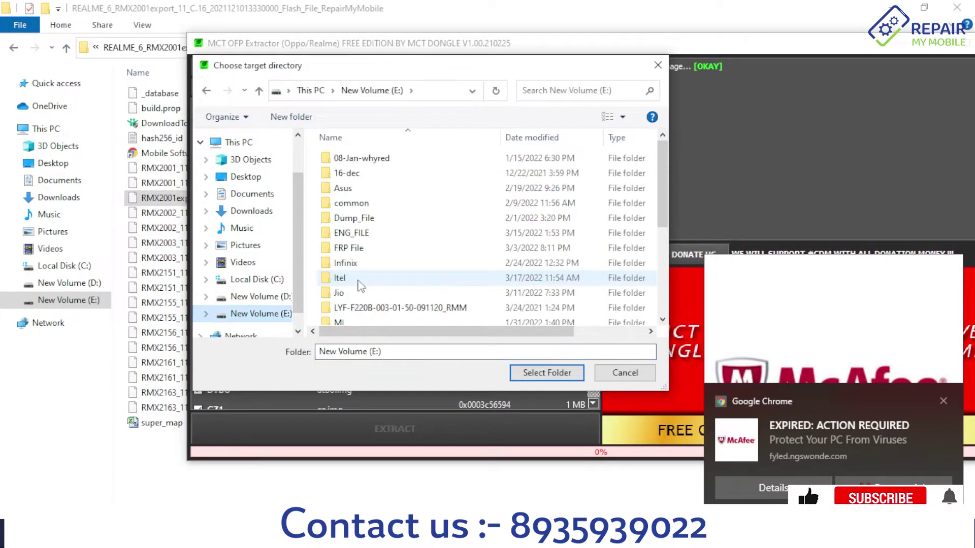
double_click(350, 272)
double_click(354, 158)
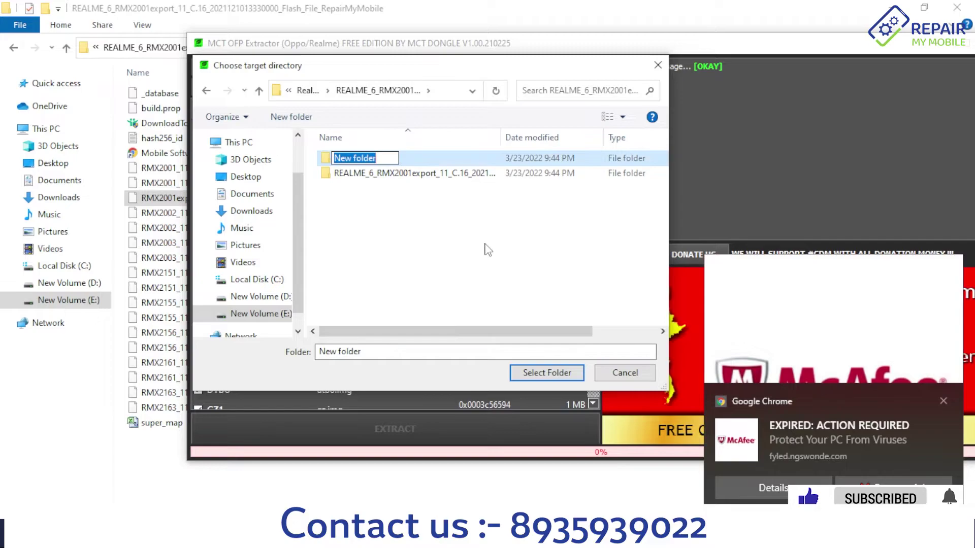
Create a new folder named Convert-OFP there and select it as the output directory.
text(cONVERT)
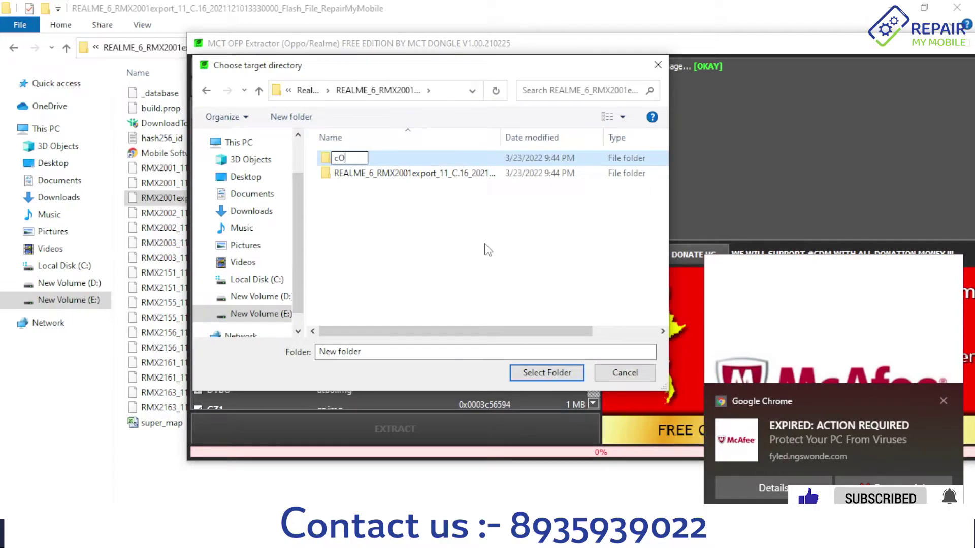
key(BackSpace)
key(BackSpace)
key(BackSpace)
key(BackSpace)
key(BackSpace)
key(BackSpace)
key(BackSpace)
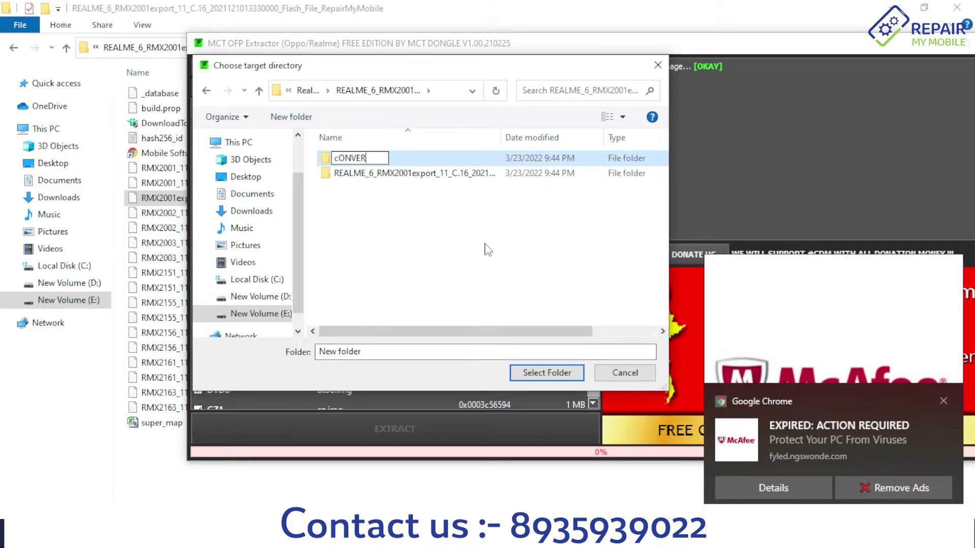
text(Co)
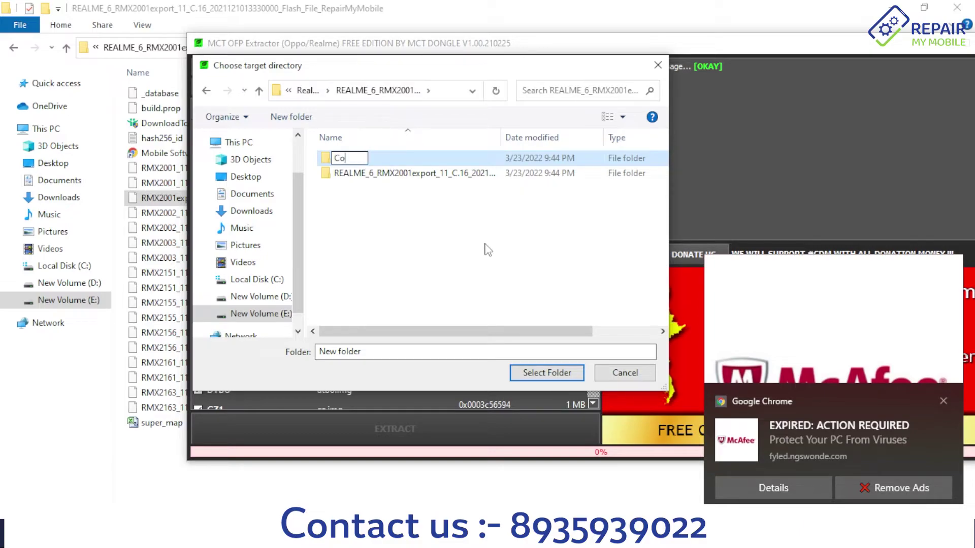
text(nvert-OF)
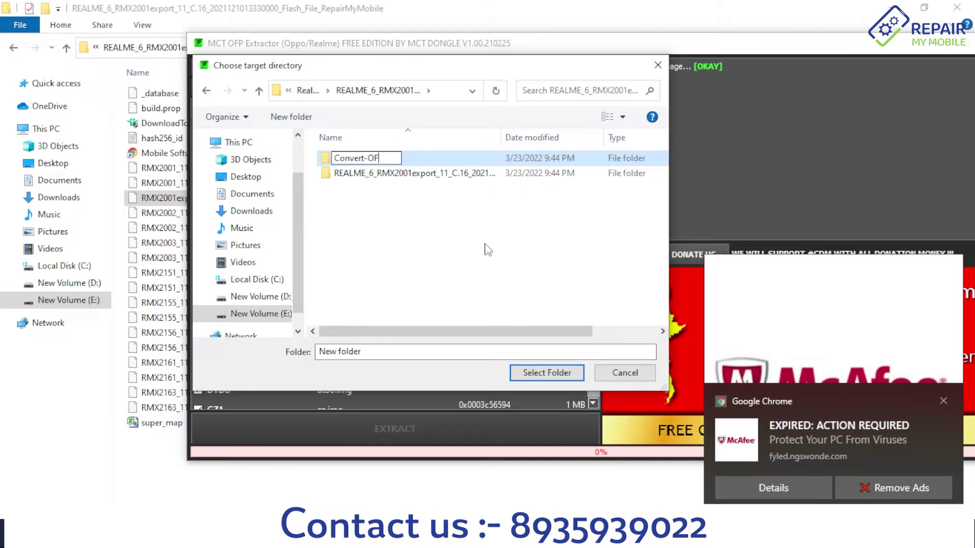
text(P)
click(486, 245)
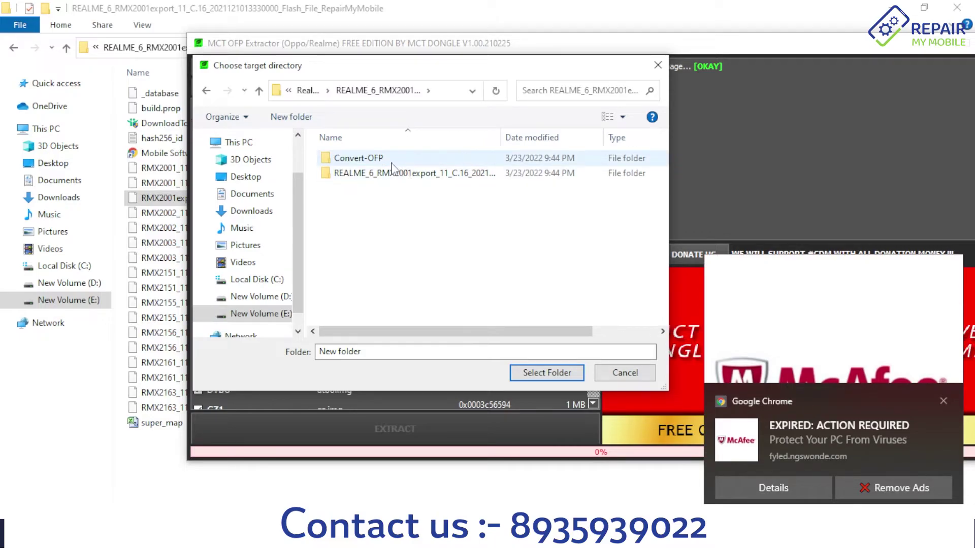
click(392, 161)
click(539, 375)
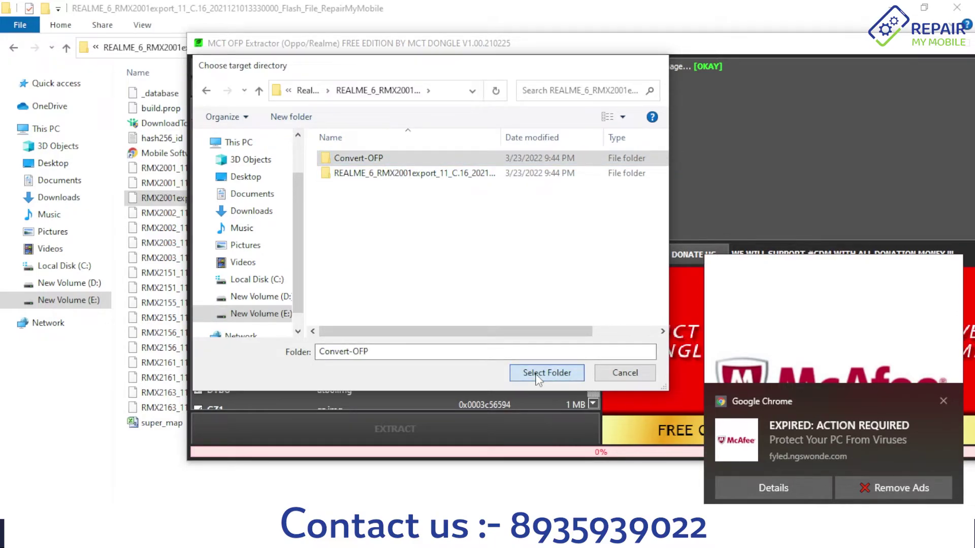
Start extraction into Convert-OFP, dismiss the antivirus notification, and bring File Explorer forward.
click(403, 425)
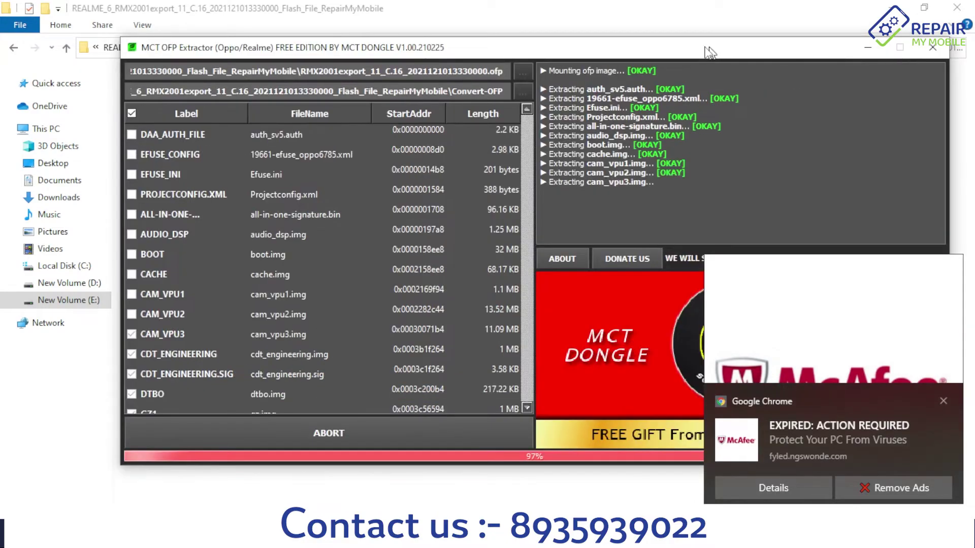
drag(782, 43, 645, 24)
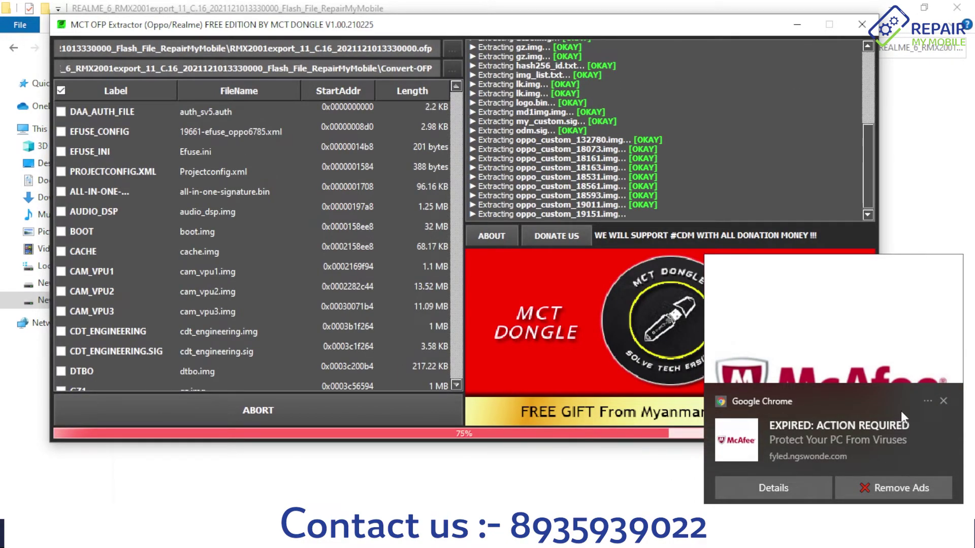
click(943, 401)
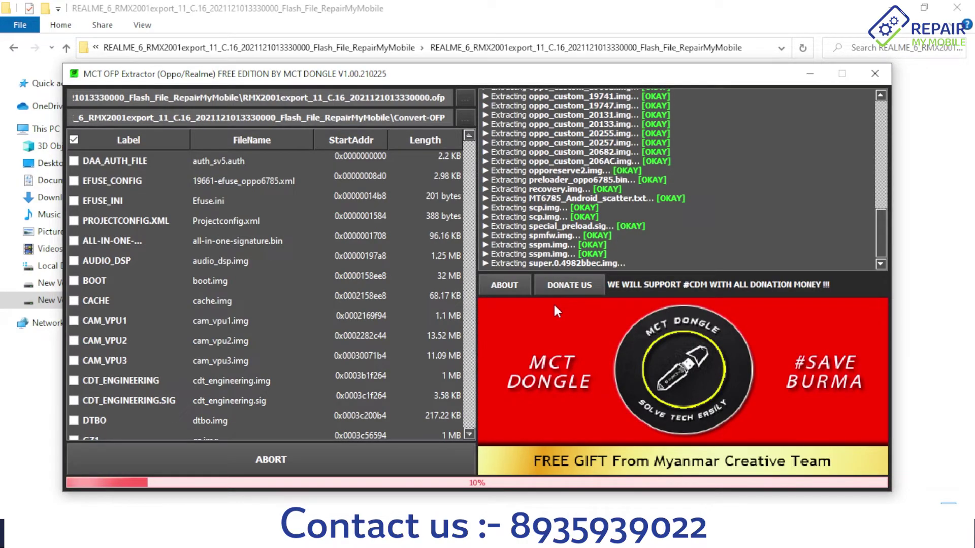
click(502, 23)
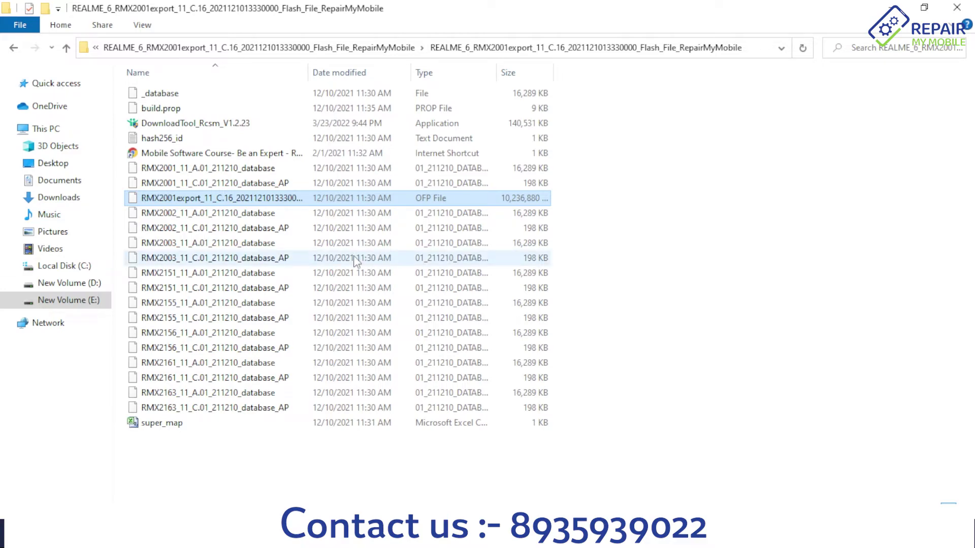
Open Convert-OFP and review the extracted images, locating cdt_engineering.sig and MT6785_Android_scatter.
key(alt+Left)
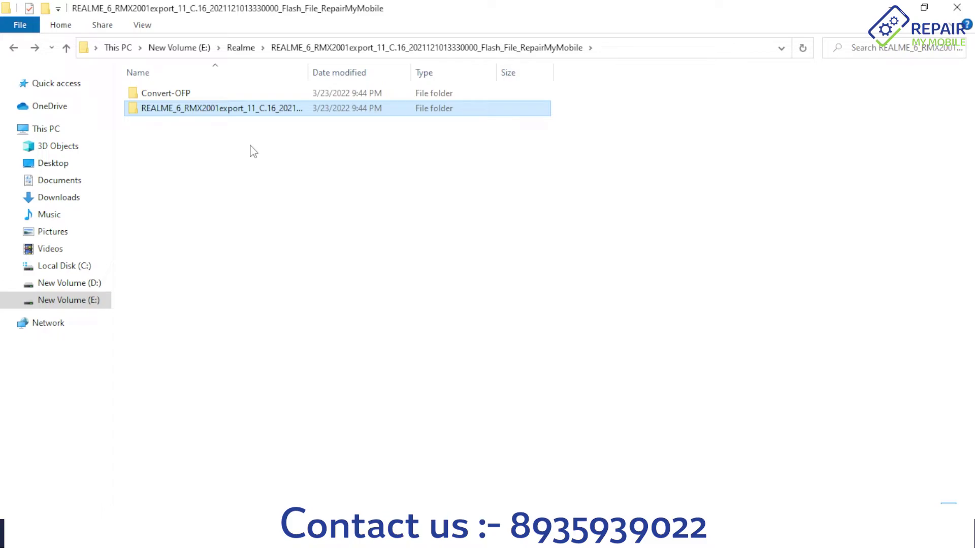
double_click(178, 94)
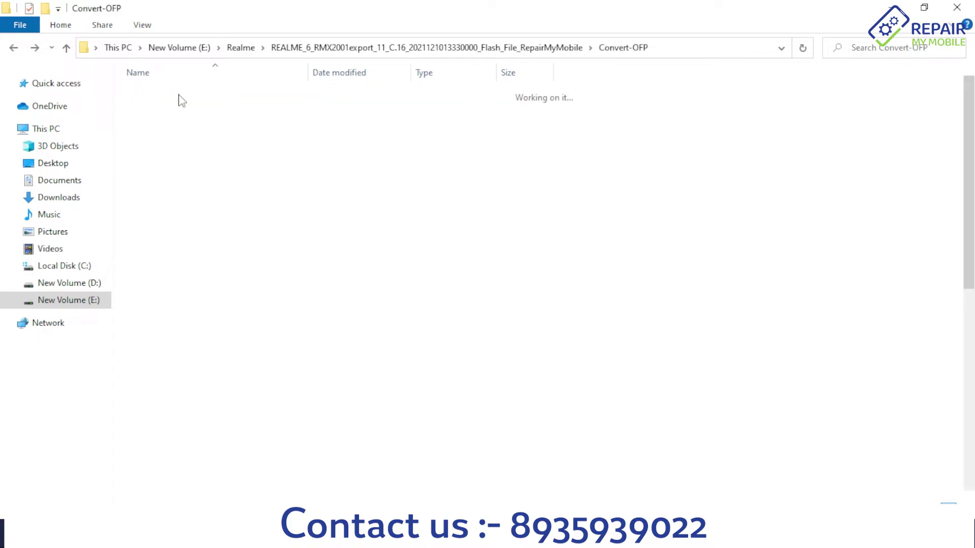
scroll(280, 349, down, 10)
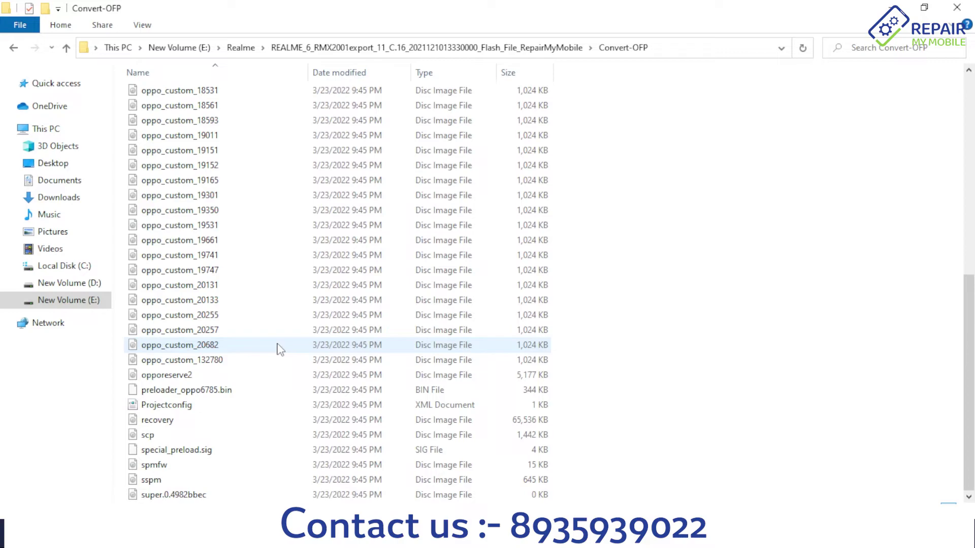
scroll(281, 350, up, 8)
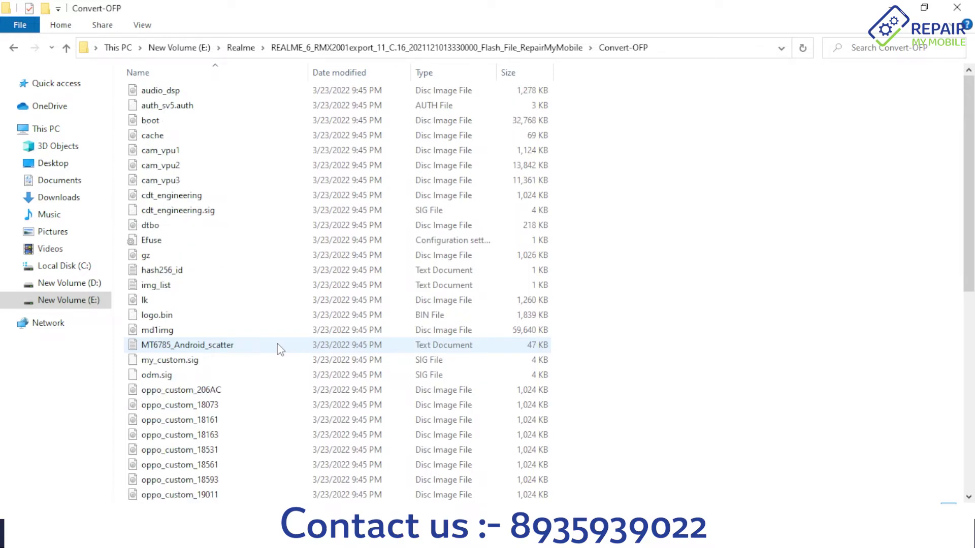
scroll(280, 349, up, 1)
click(217, 248)
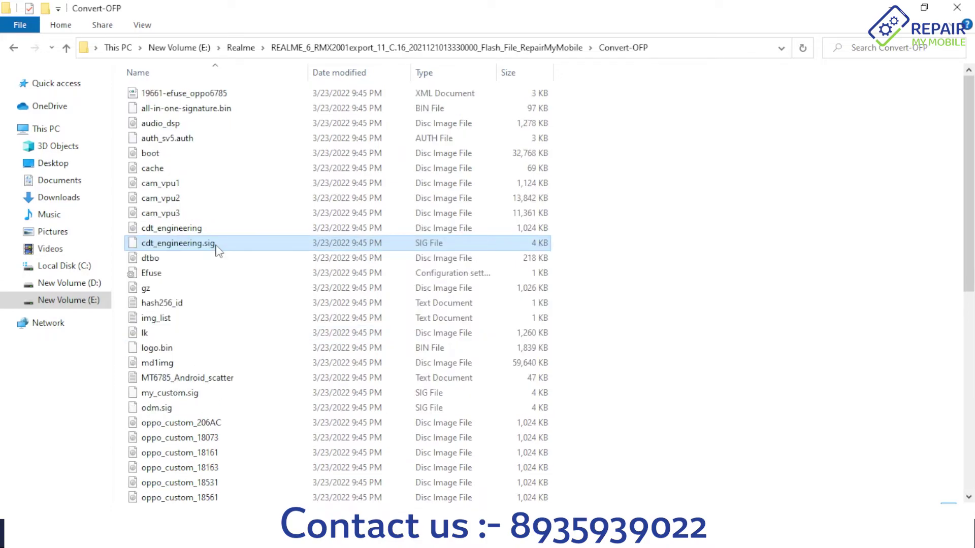
click(167, 381)
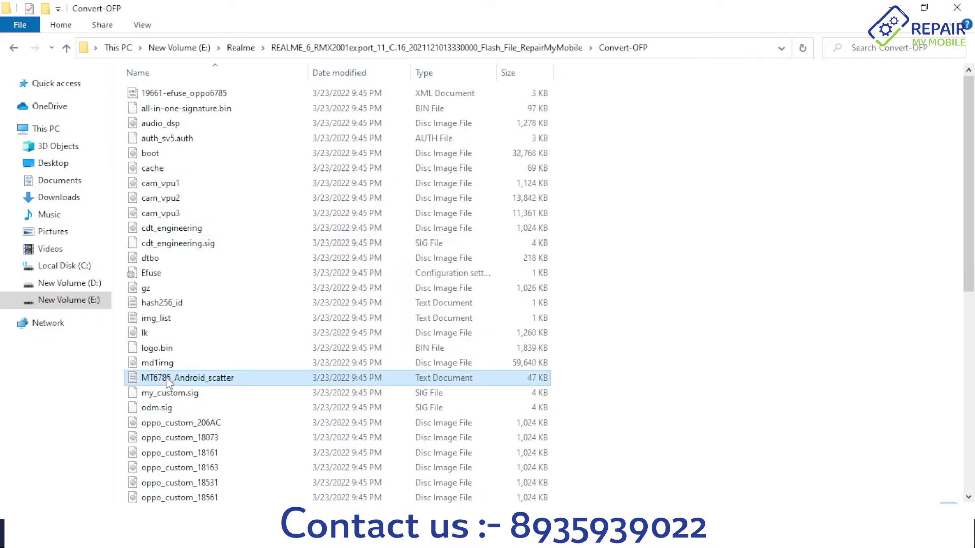